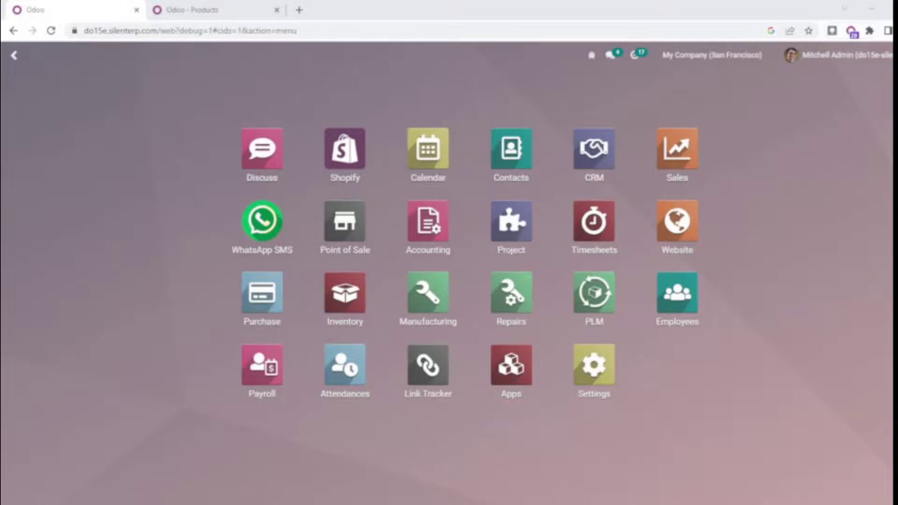
Search the Apps list for 'Billing Control Policy by Vendor' and confirm it shows as installed
click(521, 370)
click(505, 80)
text(Billing Control Policy by Vendor)
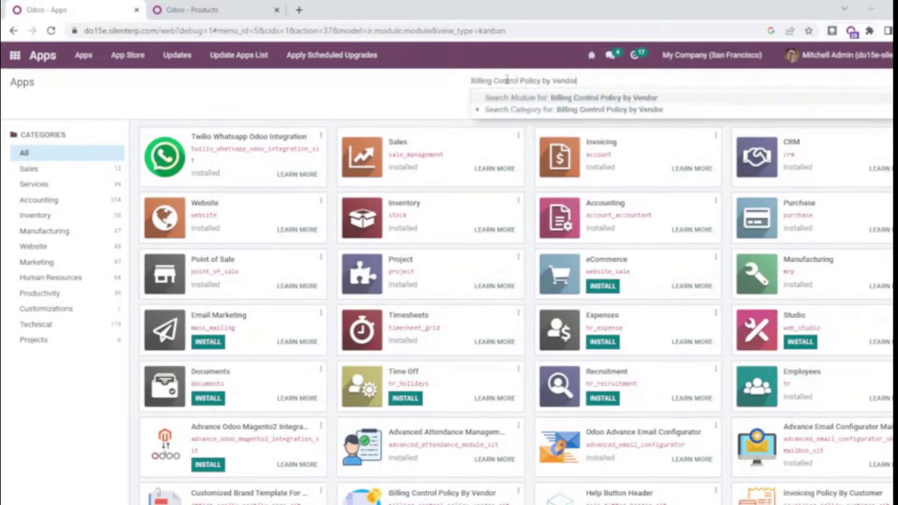
key(Return)
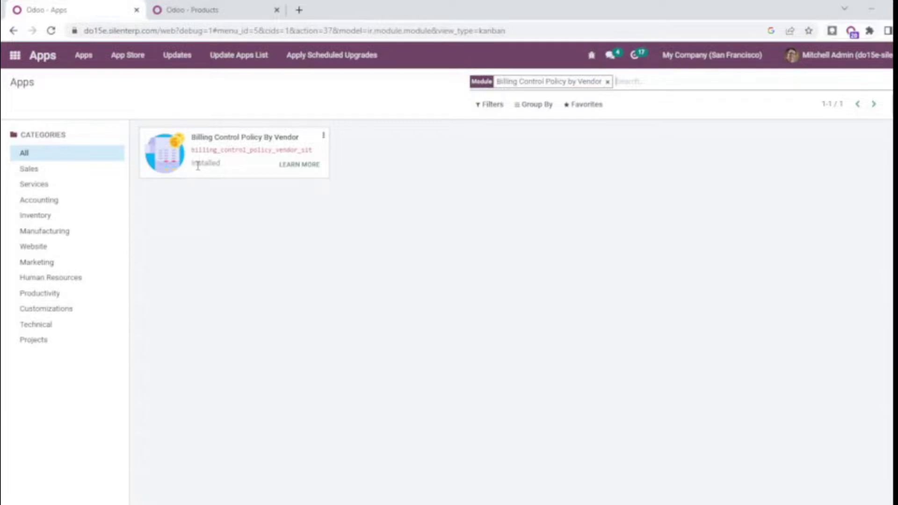
Check that Purchase settings have Bill Control By Vendor with Received quantities as default
click(15, 55)
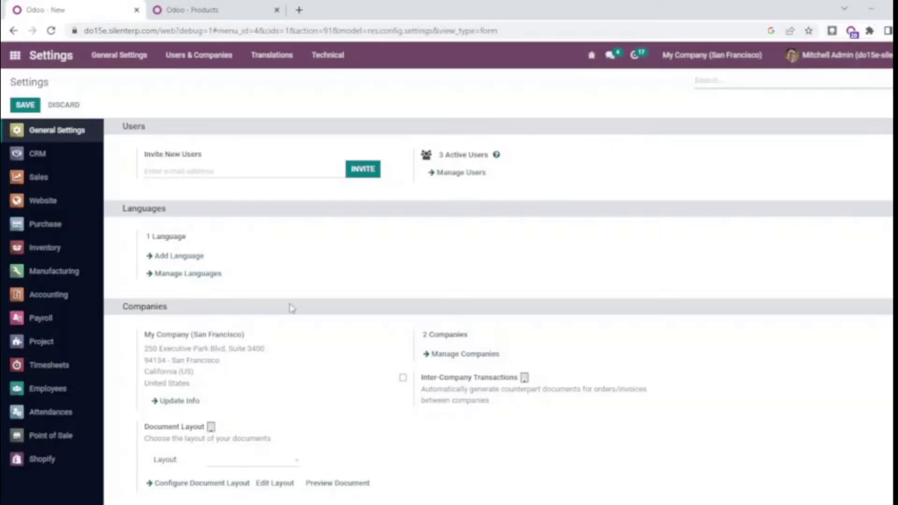
click(66, 224)
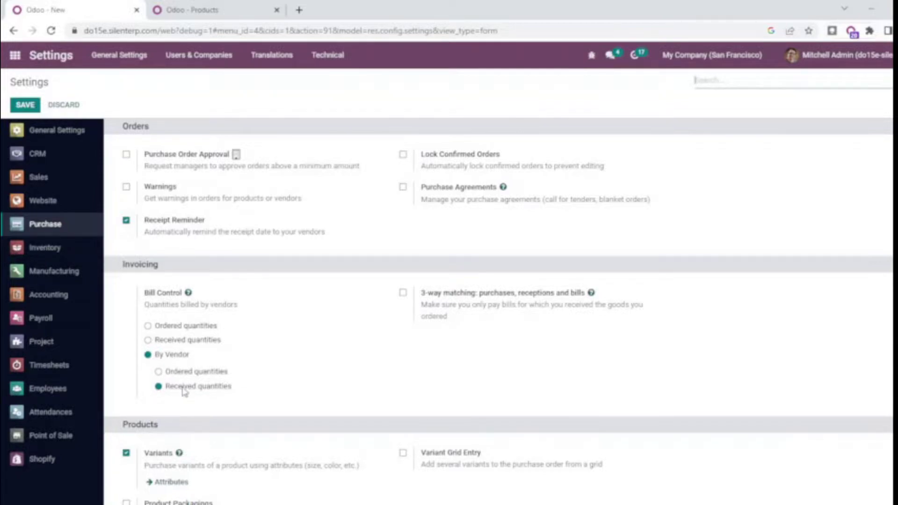
mouse_move(181, 393)
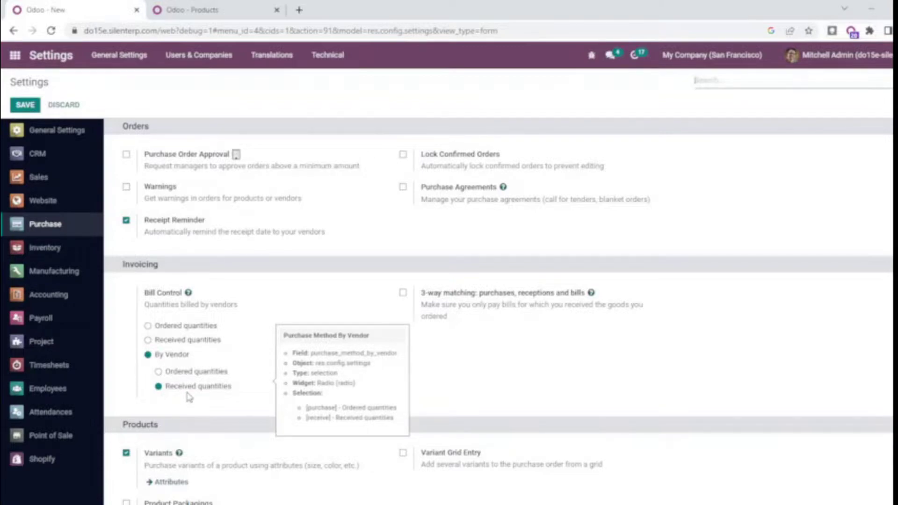
Check the Purchase-tab control policy of Products 1–3, then return to the Products list
click(242, 7)
click(254, 153)
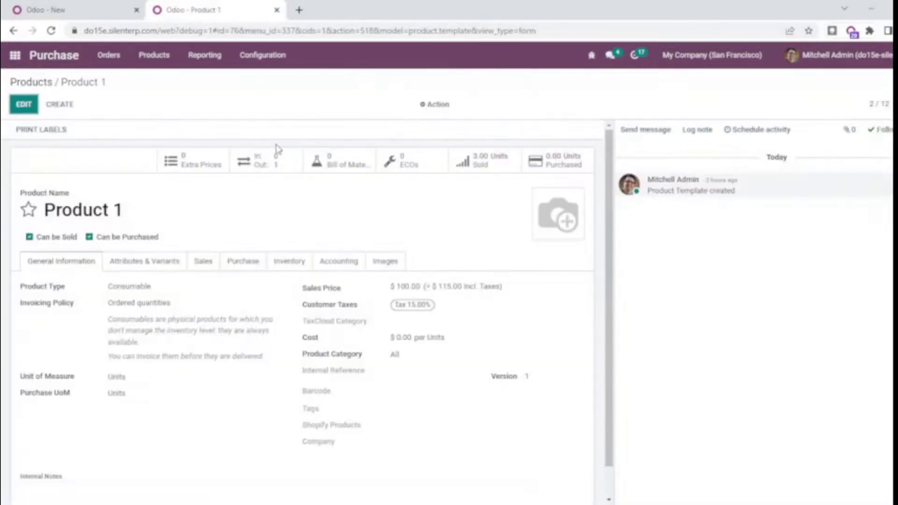
click(237, 263)
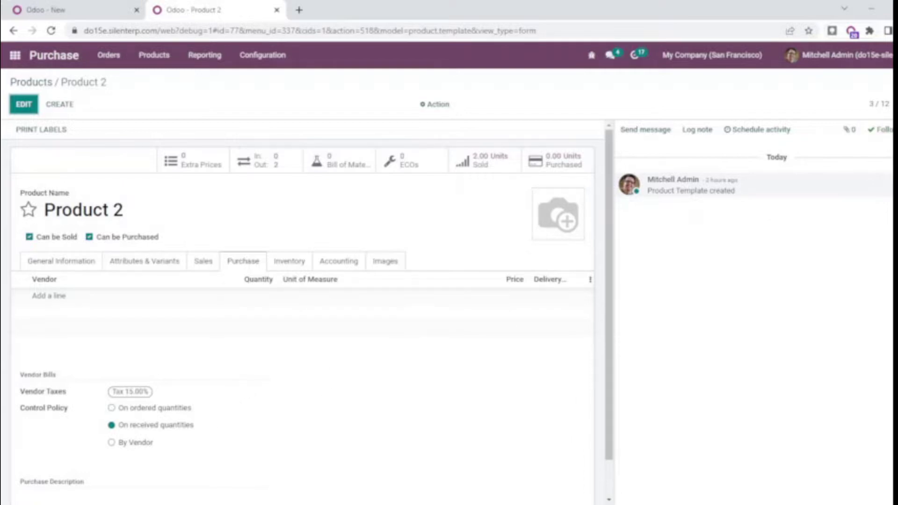
click(892, 103)
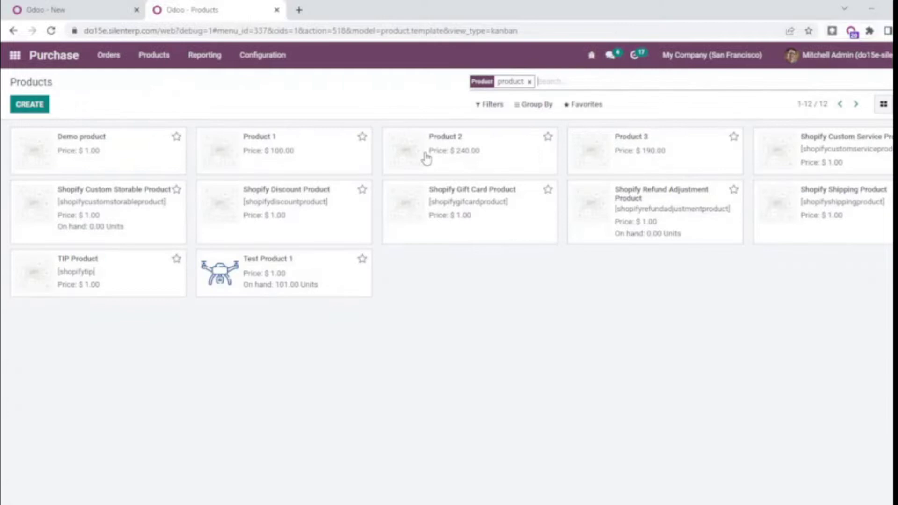
click(31, 82)
Create and save individual vendor 'Test Vendor' with control policy on received quantities
click(109, 54)
middle_click(110, 112)
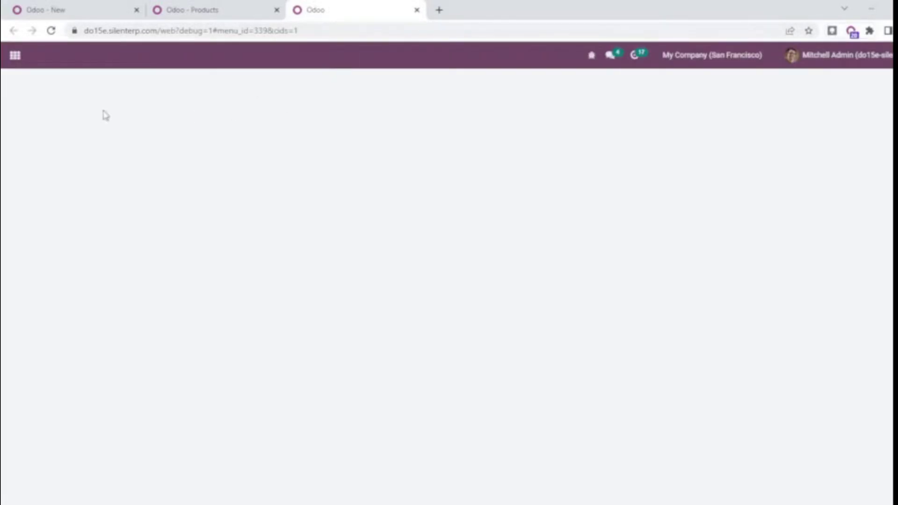
click(31, 103)
text(Te)
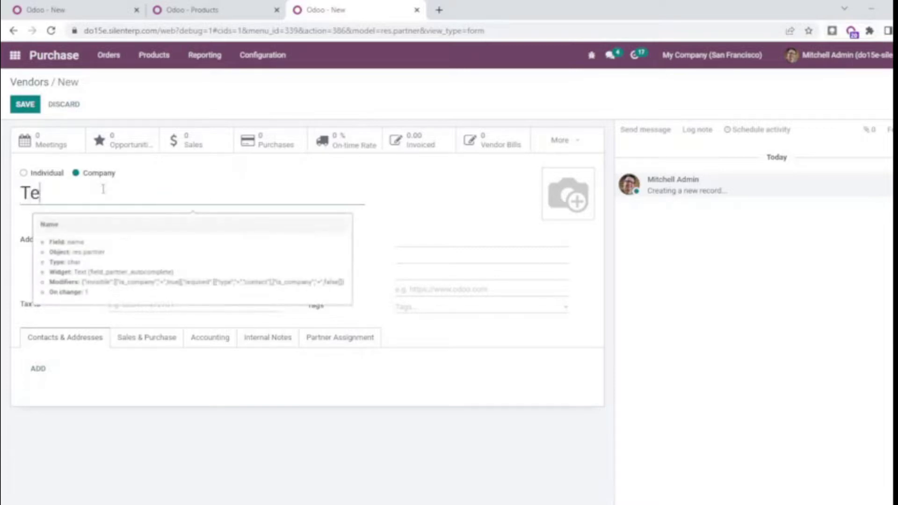
text(st Vendor)
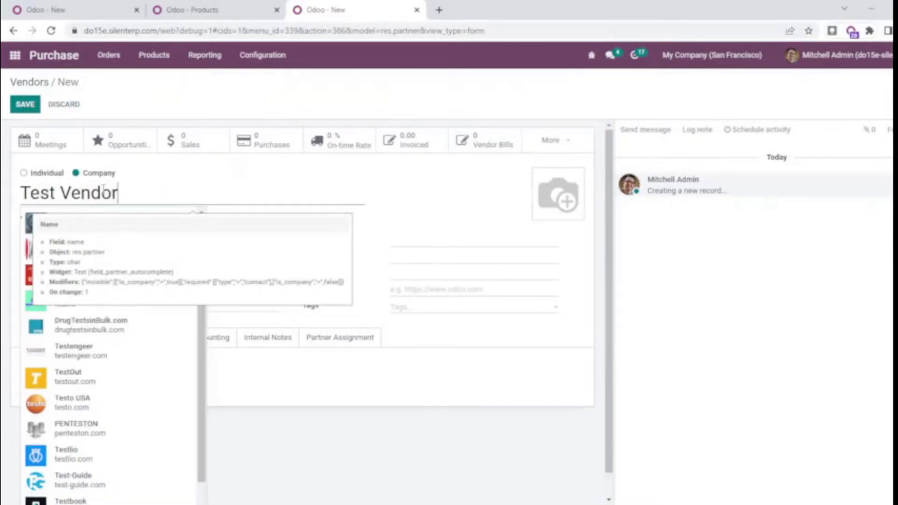
click(24, 174)
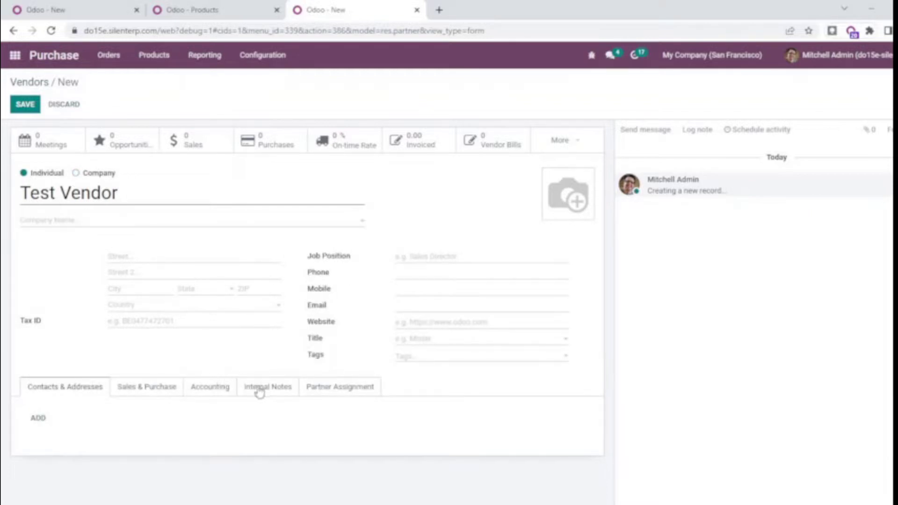
click(149, 387)
scroll(369, 348, down, 4)
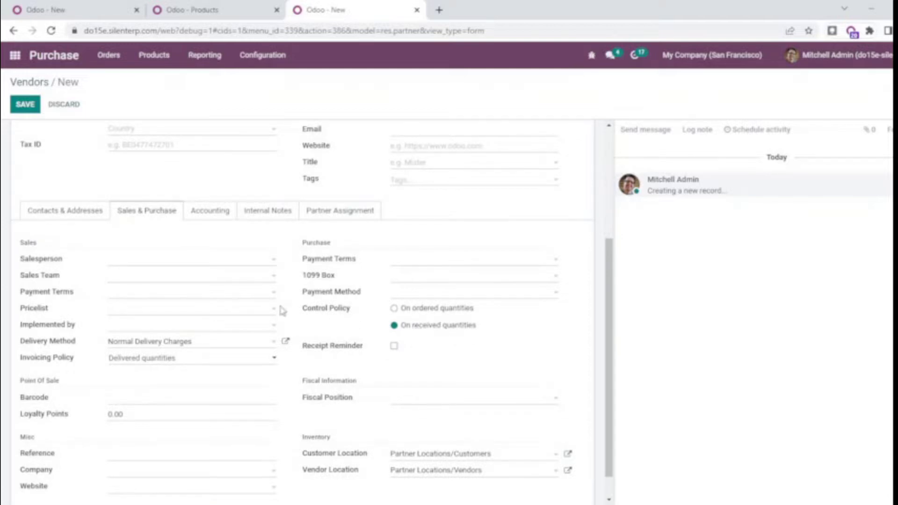
click(28, 107)
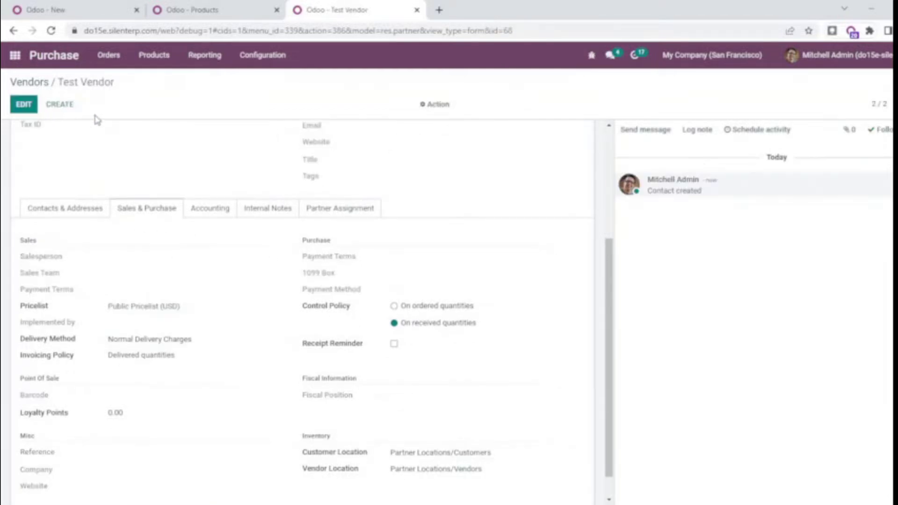
Start a new request for quotation with Test Vendor as the vendor
click(100, 57)
click(118, 83)
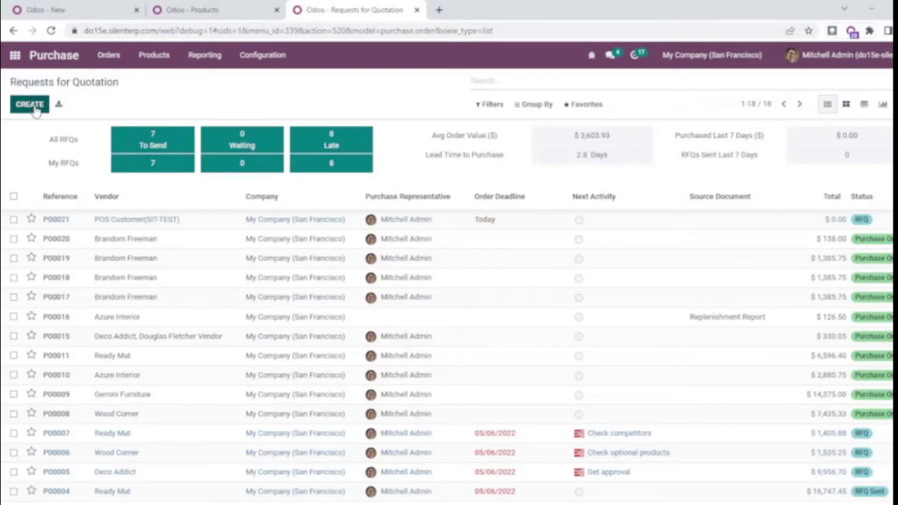
click(35, 108)
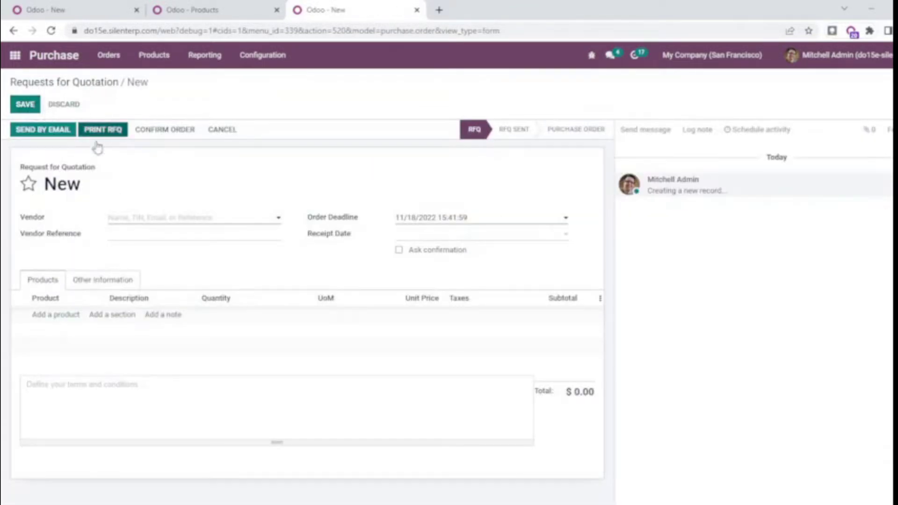
click(147, 220)
text(test)
click(135, 240)
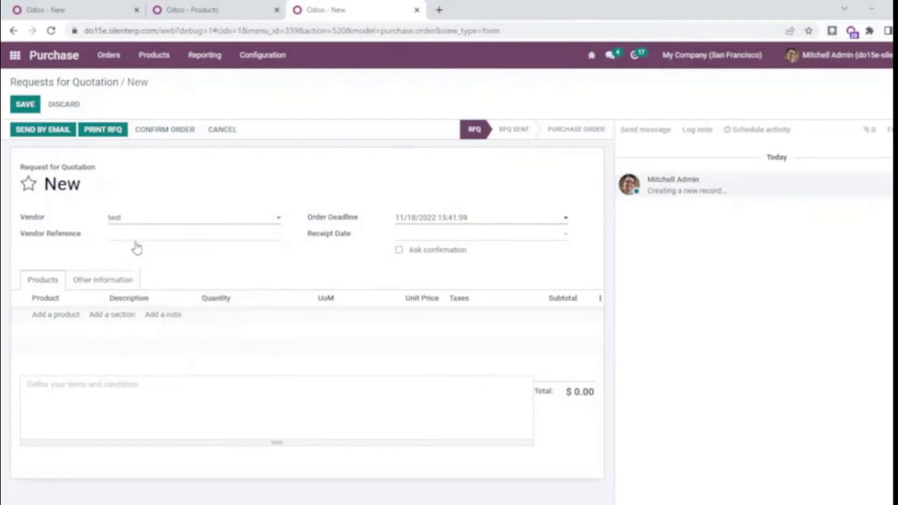
Add order lines for Product 1, Product 2 and Product 3
click(56, 315)
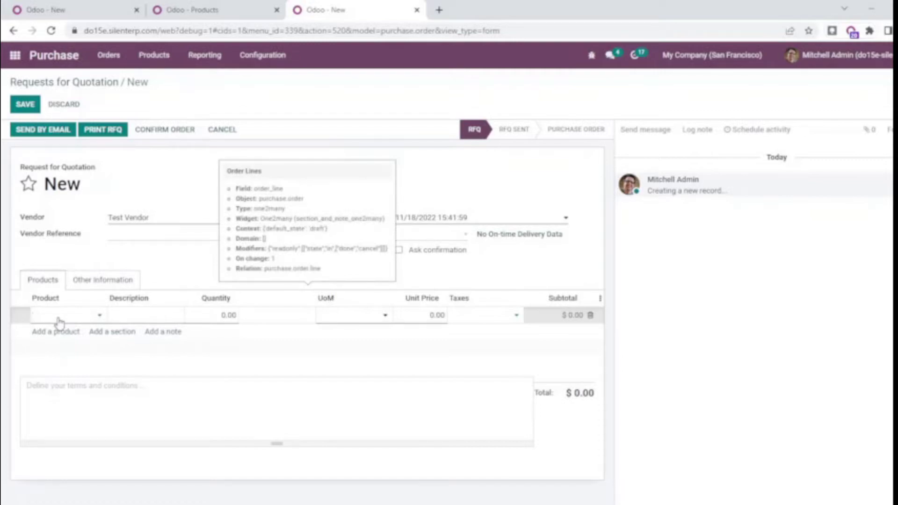
text(1)
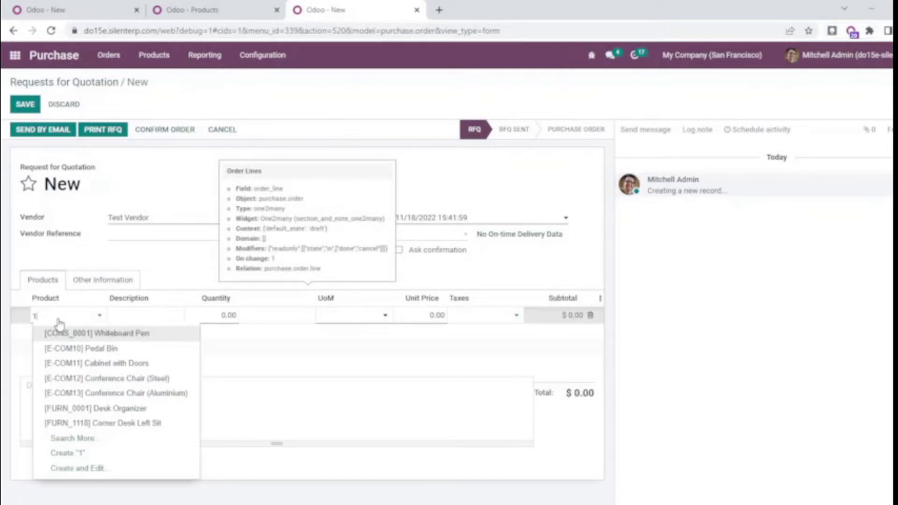
key(BackSpace)
text(product)
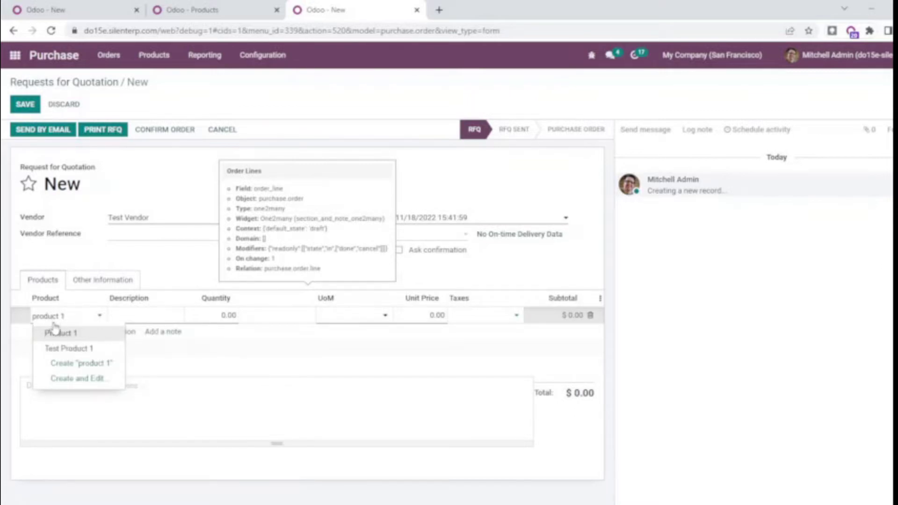
click(56, 333)
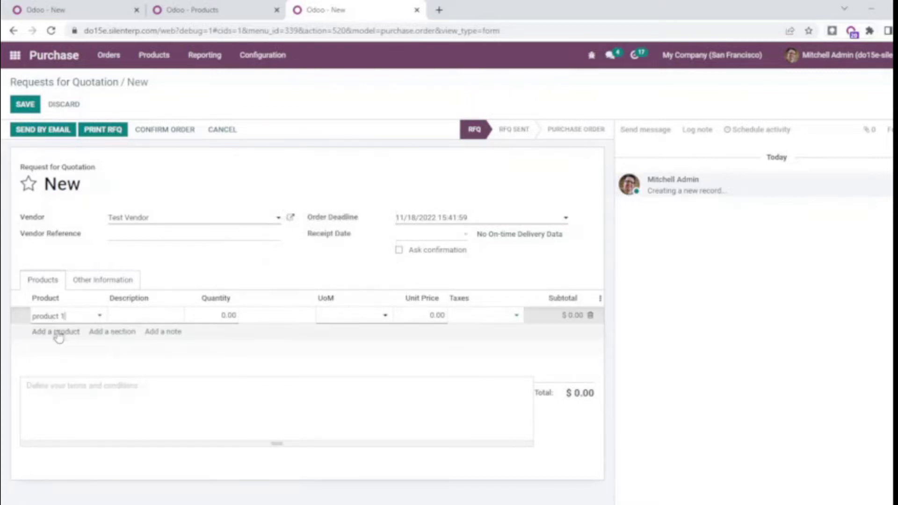
click(60, 345)
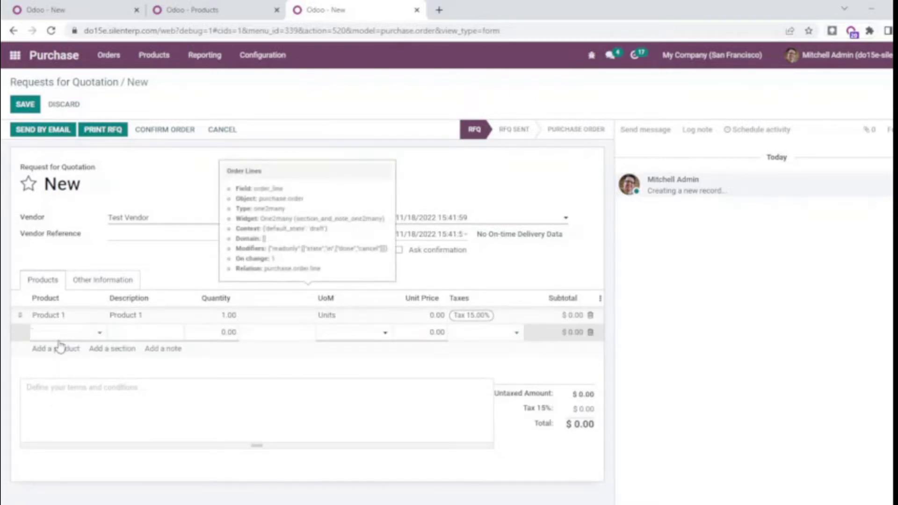
text(product 2)
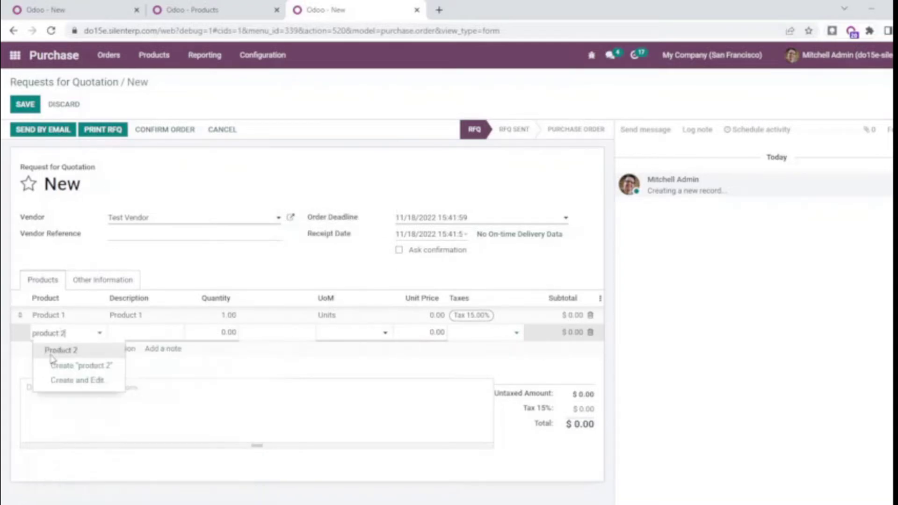
click(78, 355)
click(60, 349)
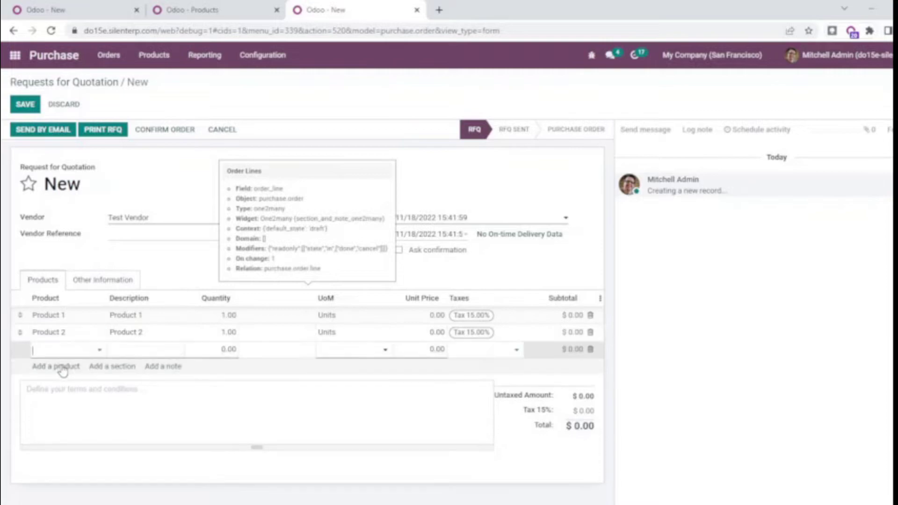
click(67, 353)
text(product)
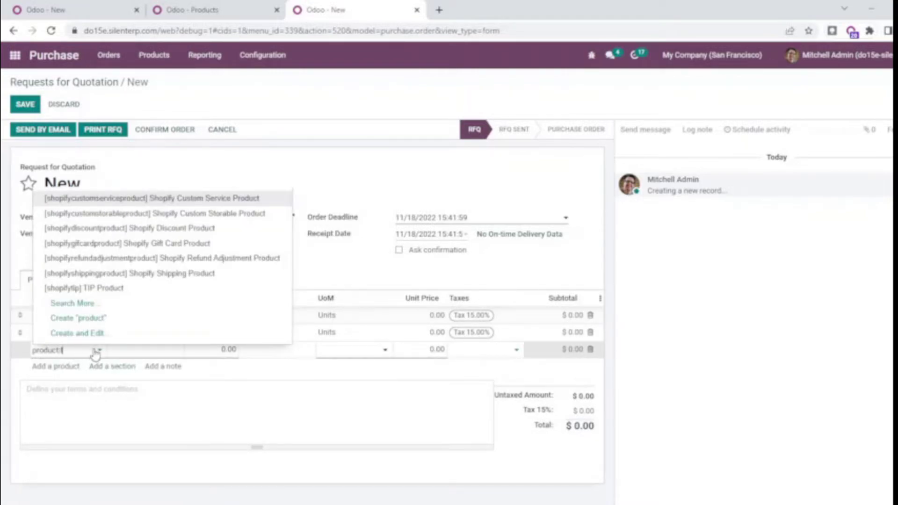
text(3)
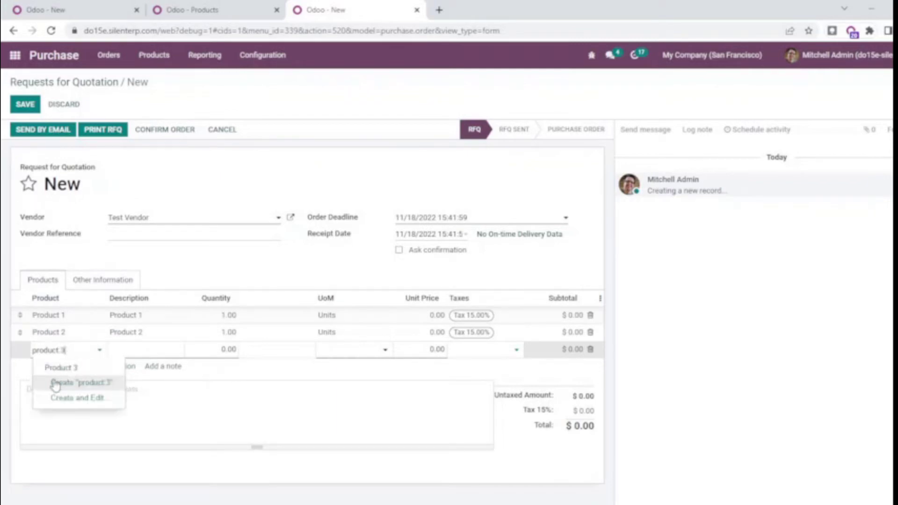
click(61, 368)
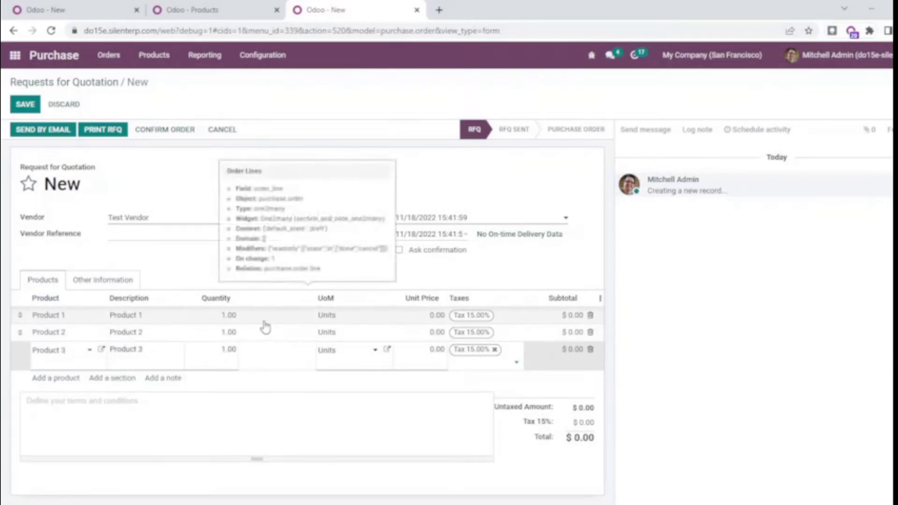
Set the quantity of each of the three product lines to 3
click(217, 315)
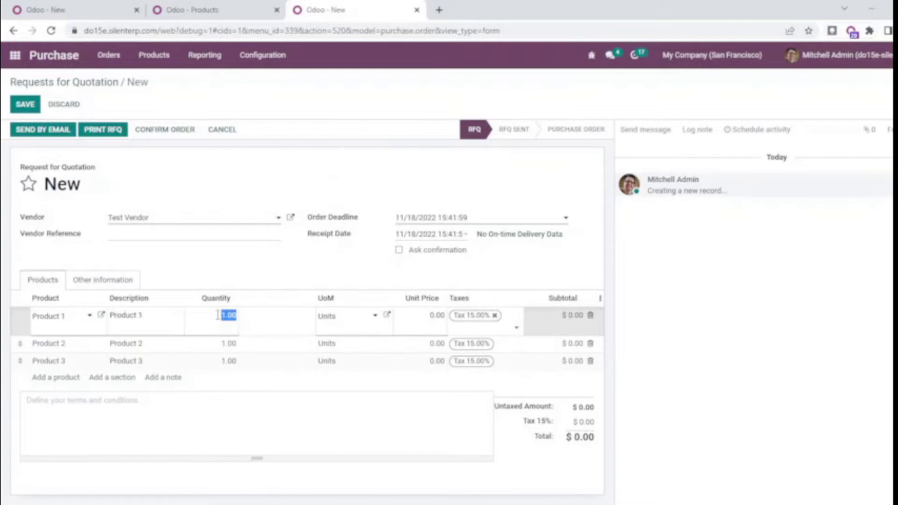
text(3)
click(222, 344)
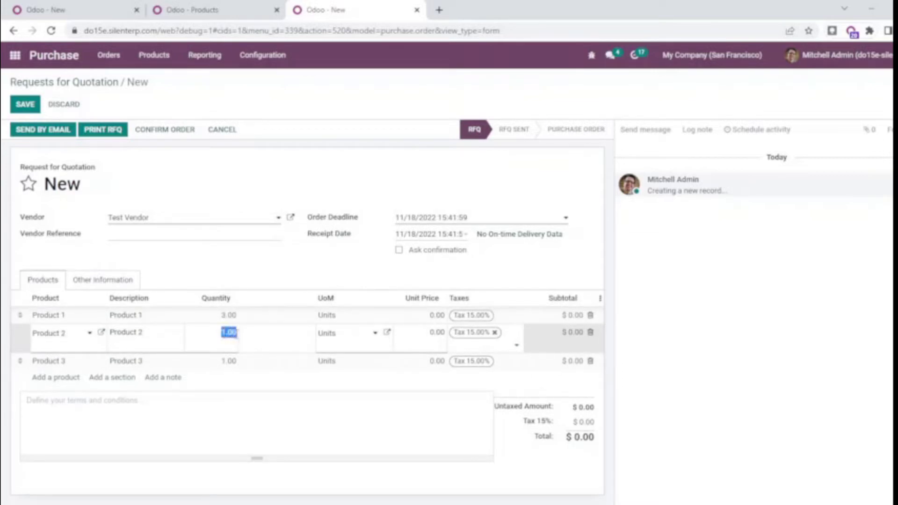
text(3)
click(226, 363)
text(3)
click(278, 412)
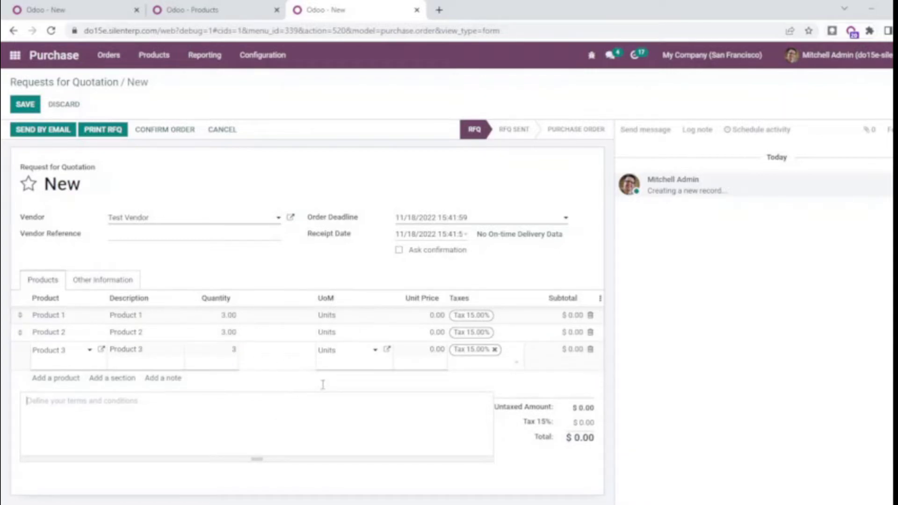
Enter unit prices 100, 200 and 300 for Products 1, 2 and 3
click(426, 317)
text(100)
click(433, 344)
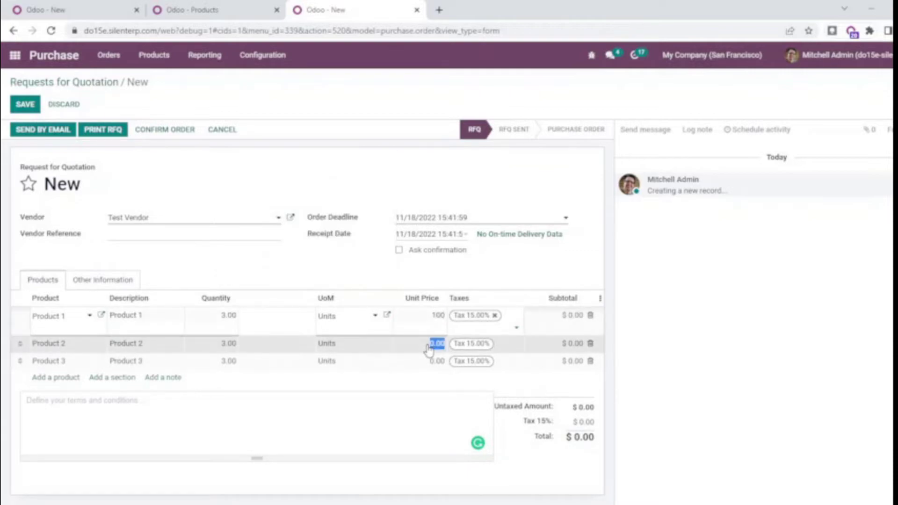
text(2)
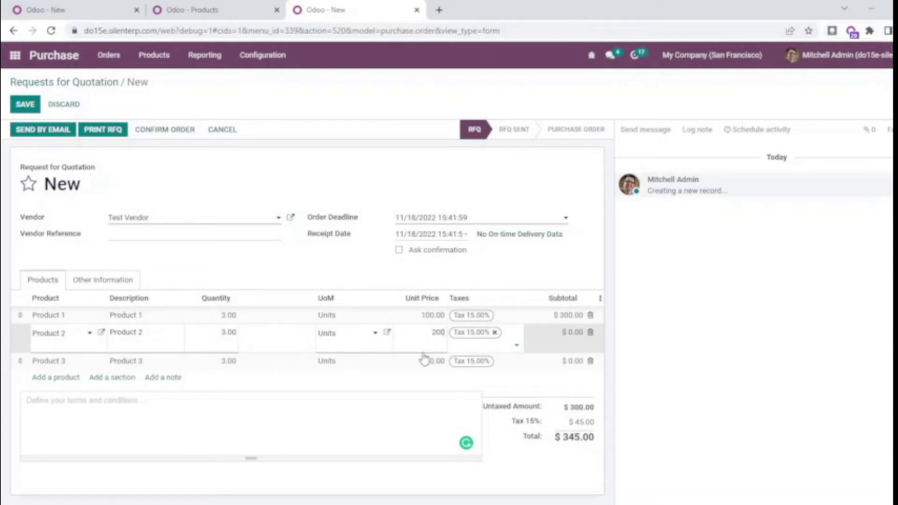
click(431, 360)
text(3)
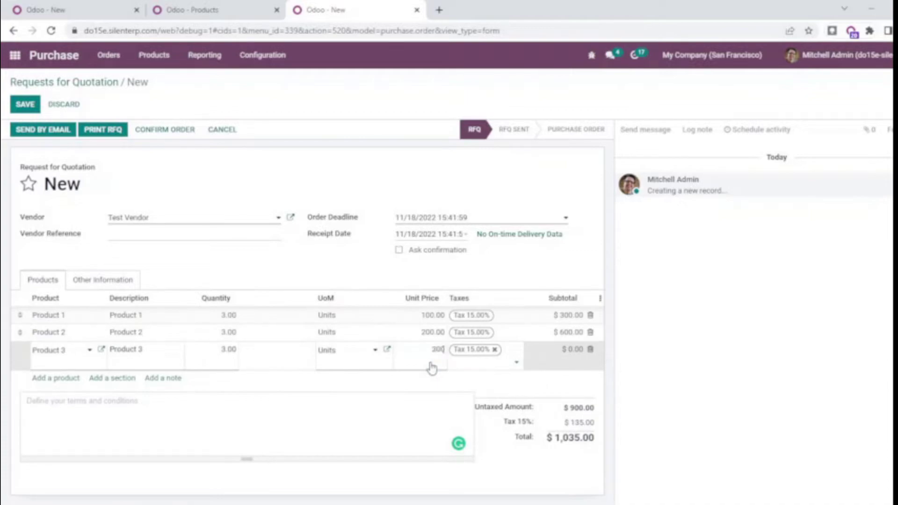
text(00)
click(380, 402)
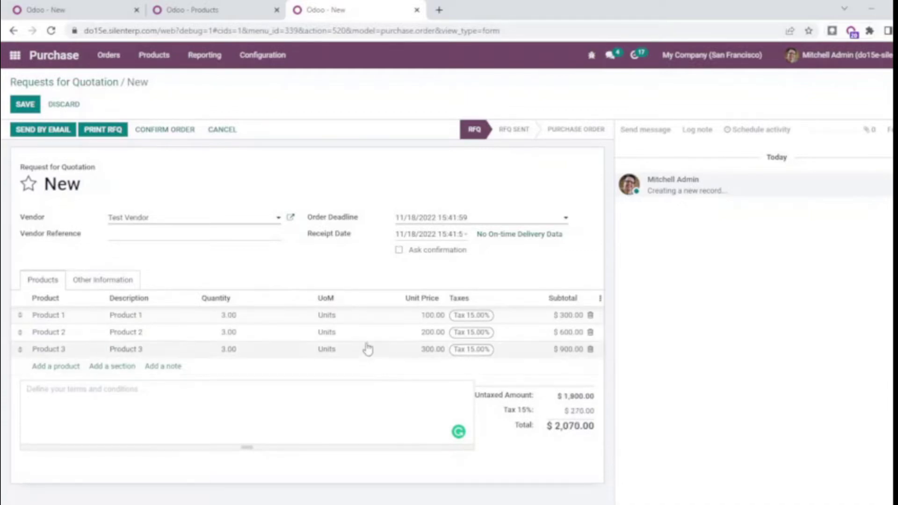
Save the Test Vendor quotation as P00022 and confirm it as a purchase order
click(37, 108)
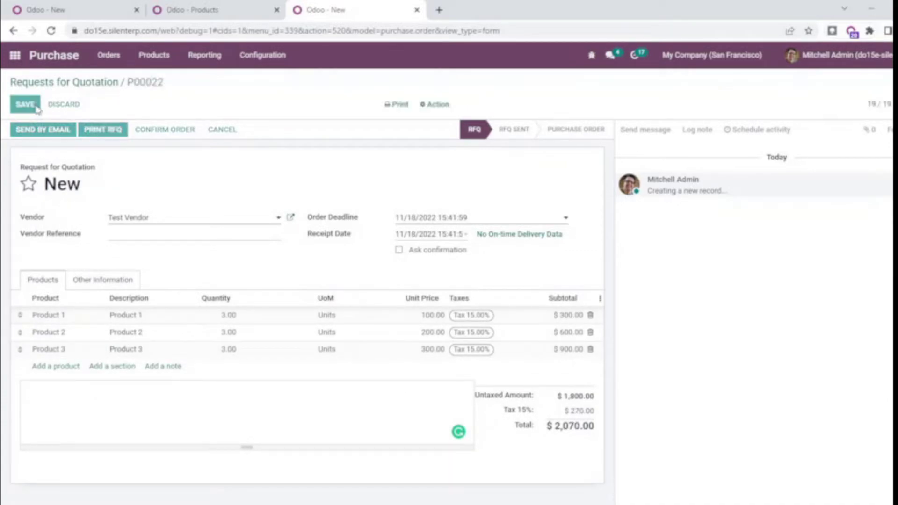
click(164, 130)
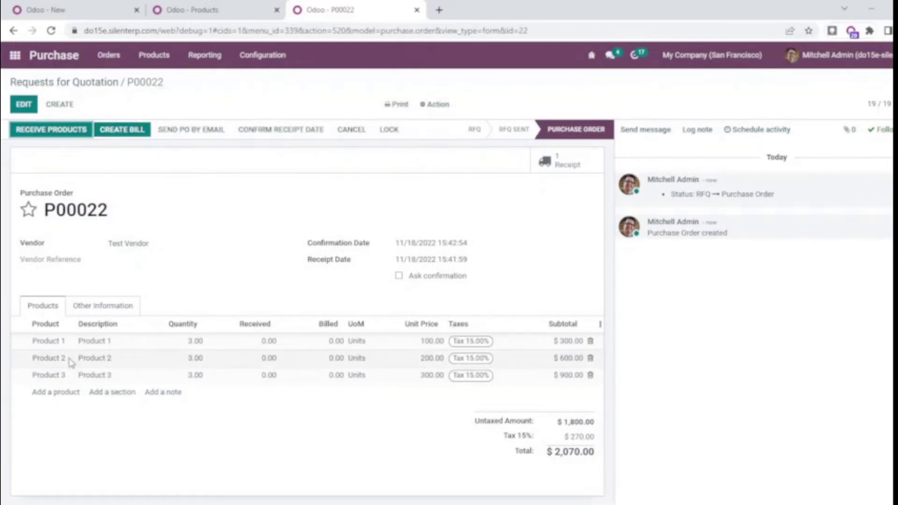
mouse_move(92, 345)
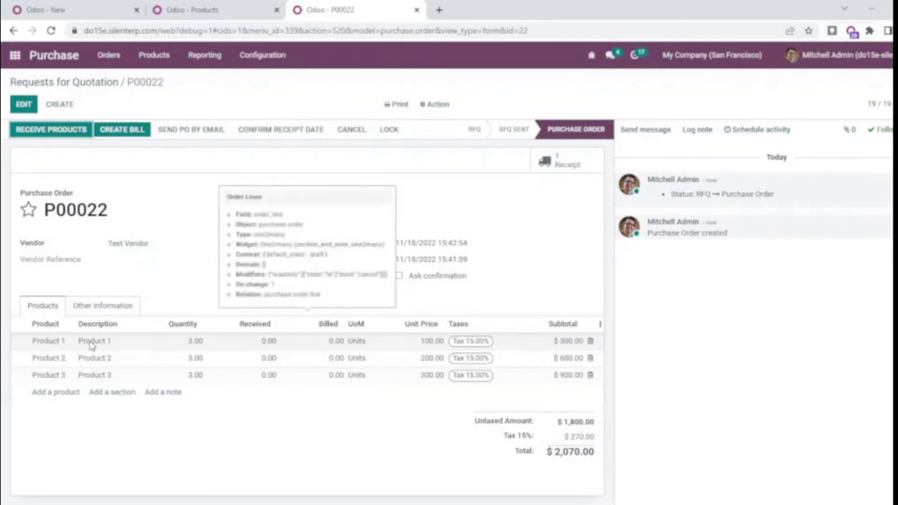
Create a draft vendor bill for Product 1's 3 units ($345.00), then go back to P00022
click(135, 134)
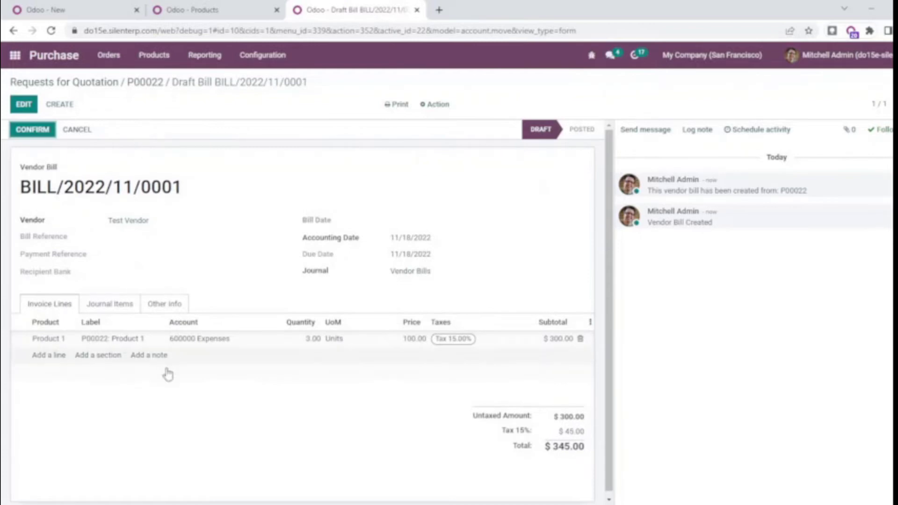
mouse_move(122, 347)
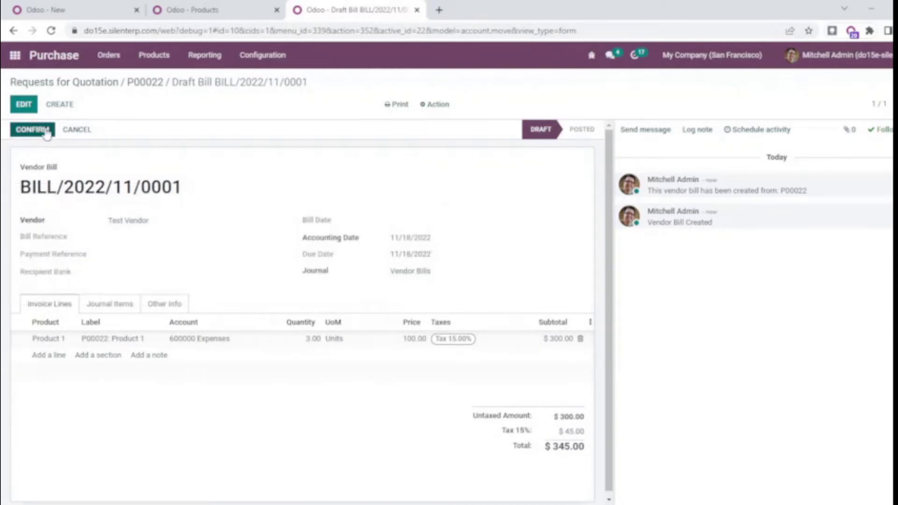
click(139, 83)
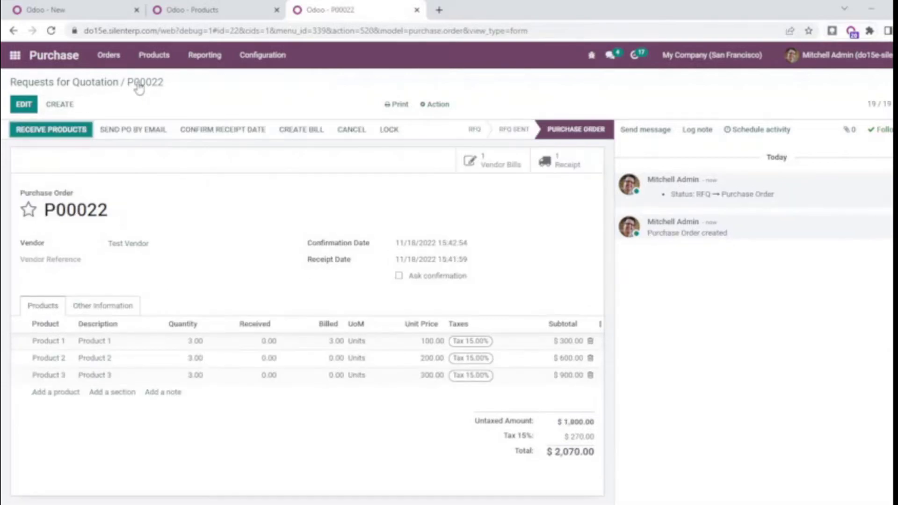
Receive 1 unit of each product on WH/IN/00013 and validate, creating a backorder for the rest
click(548, 156)
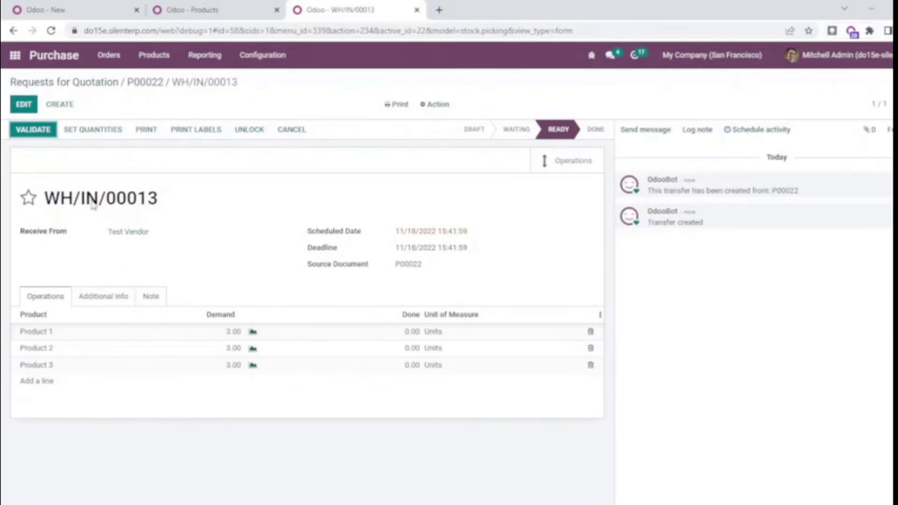
click(23, 103)
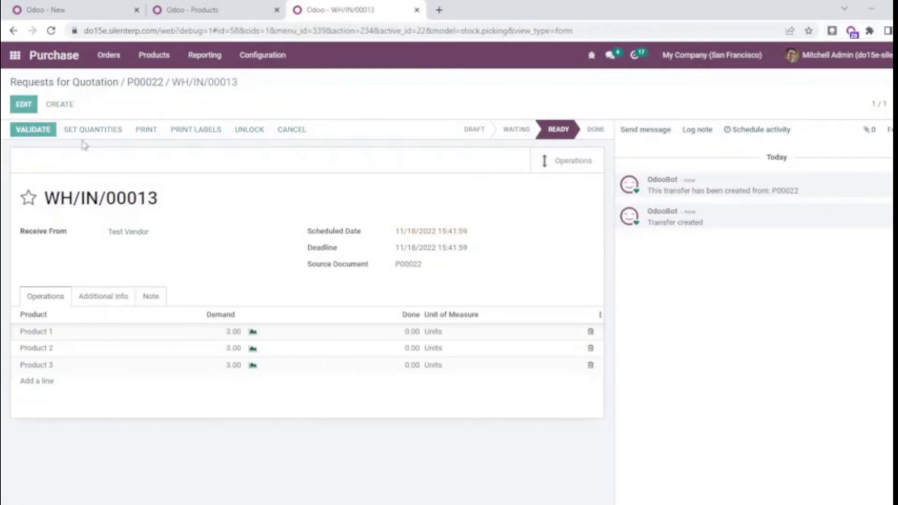
click(408, 332)
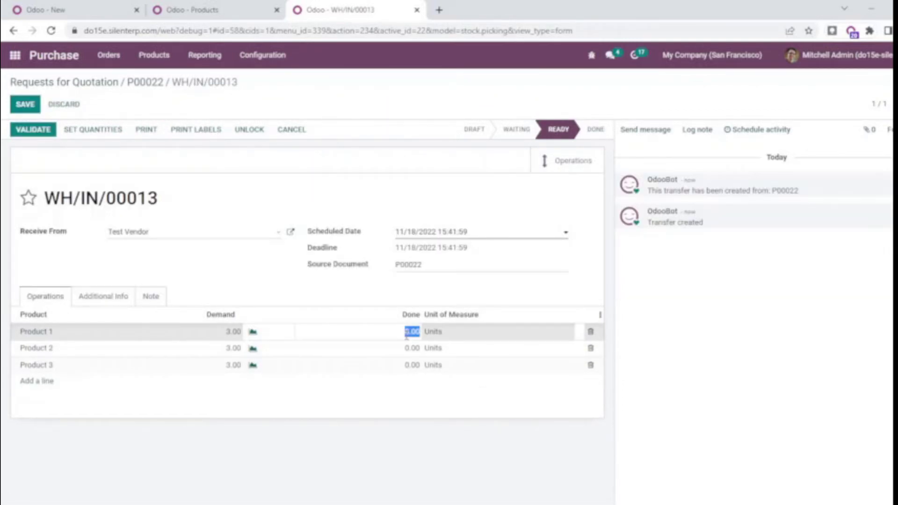
text(1)
key(Tab)
text(1)
key(Tab)
text(1)
click(27, 107)
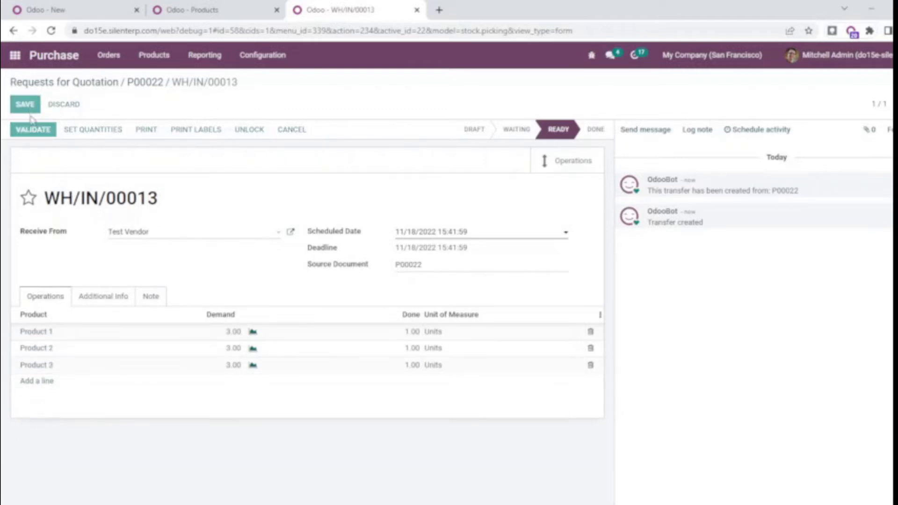
click(33, 128)
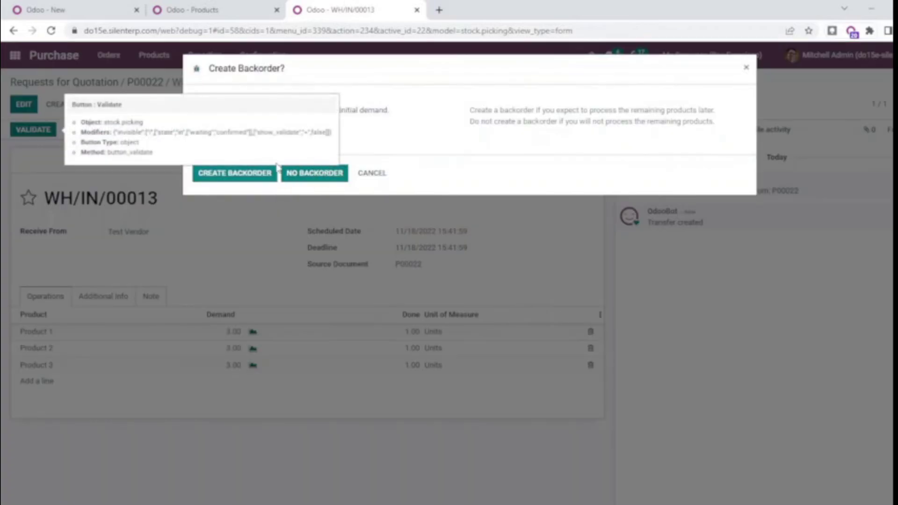
click(234, 173)
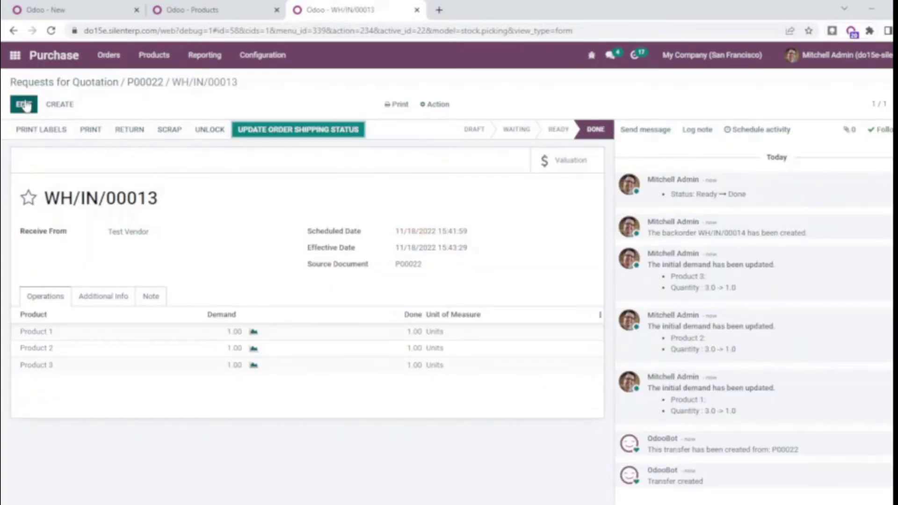
From P00022, bill the received unit of Products 2 and 3 ($575.00) and return to the order
click(146, 83)
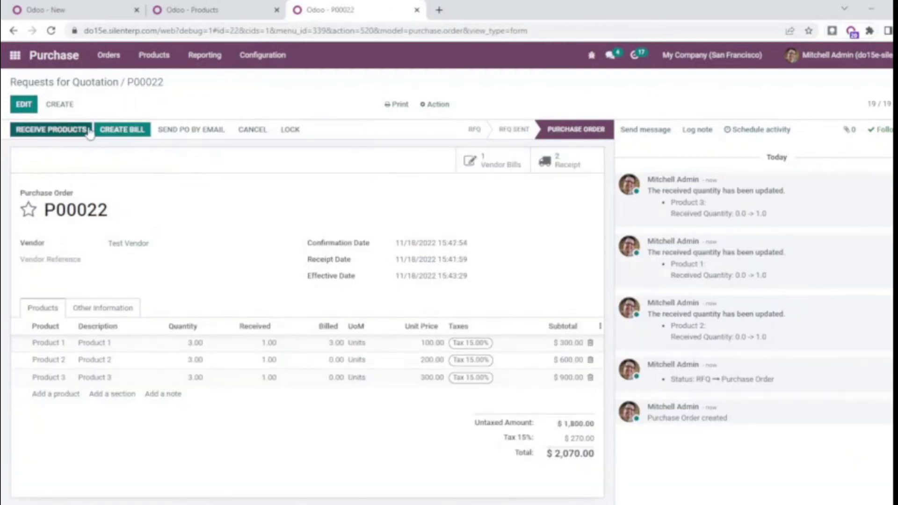
click(115, 130)
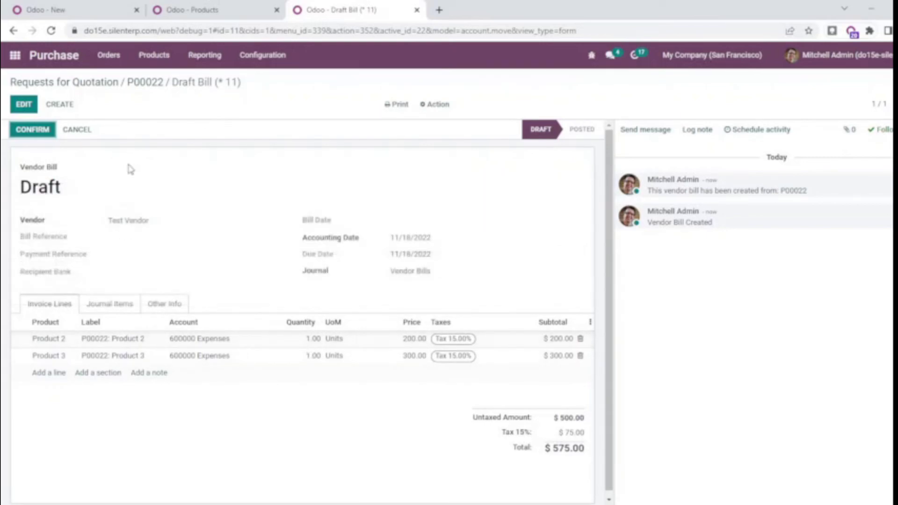
click(146, 83)
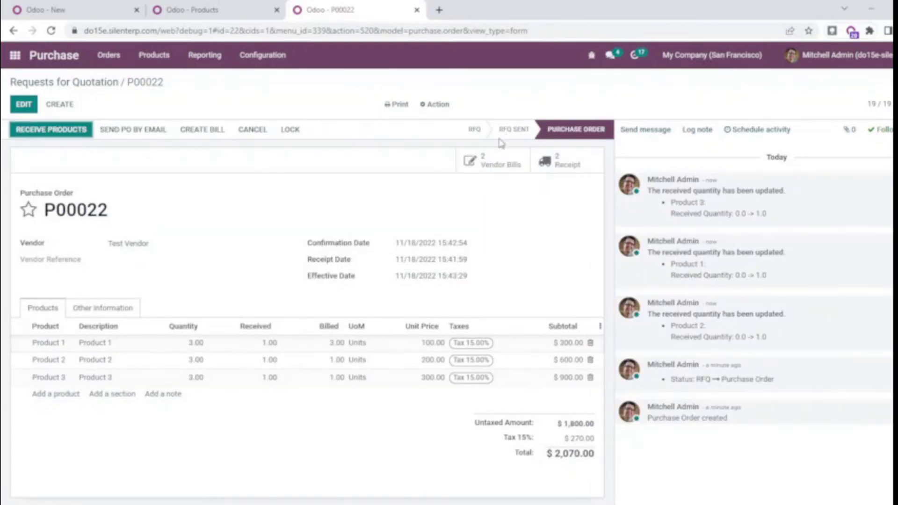
Validate backorder WH/IN/00014, applying immediate transfer of the remaining 2 units of each product
click(554, 175)
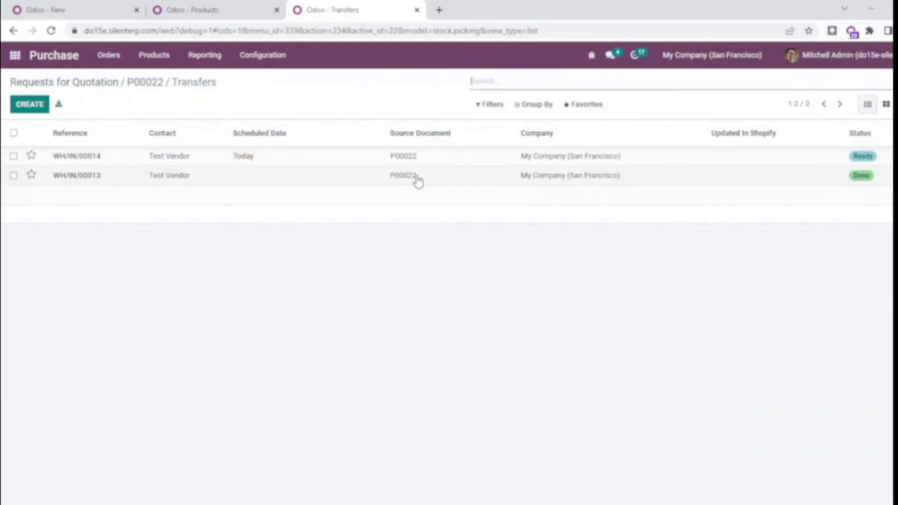
click(271, 162)
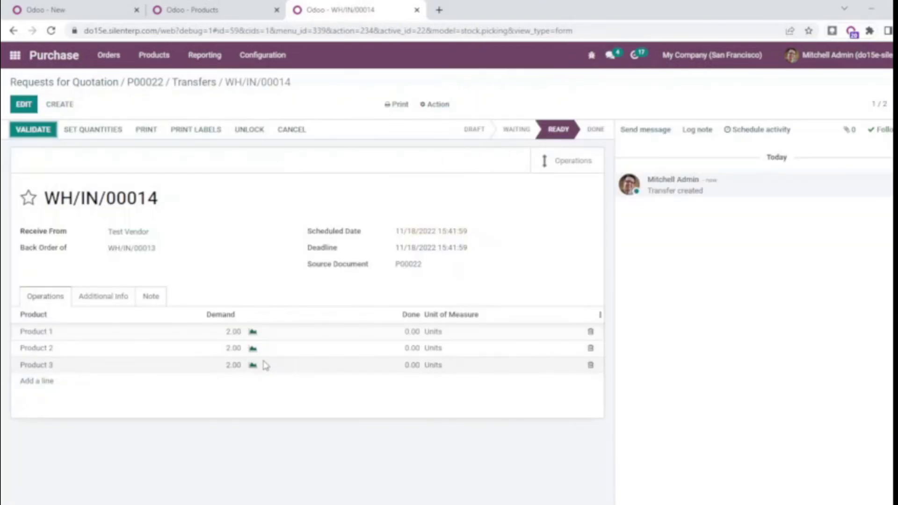
click(32, 130)
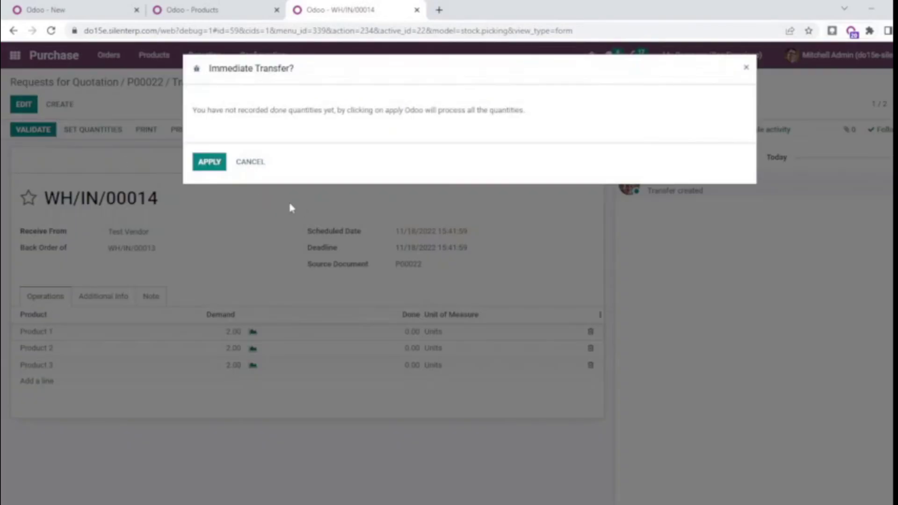
click(204, 163)
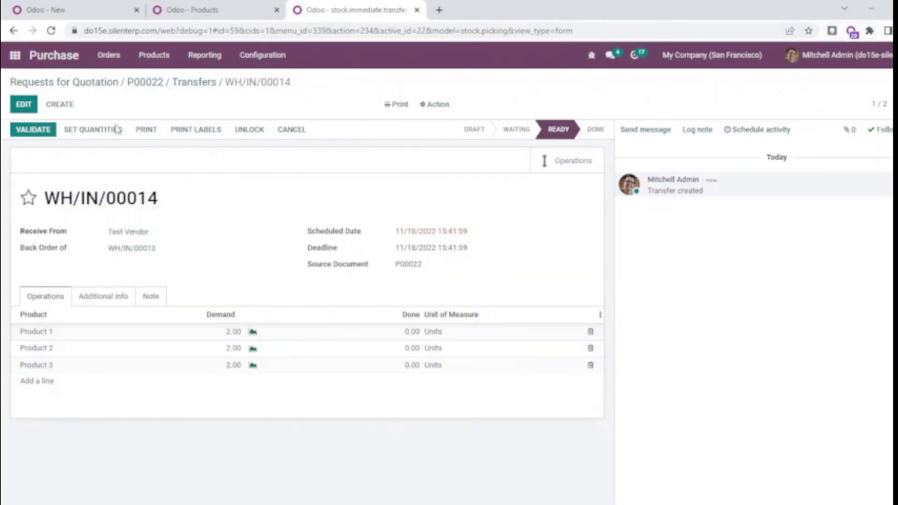
From P00022, create a draft bill for the remaining 2 units each of Products 2 and 3 ($1,150.00)
click(141, 85)
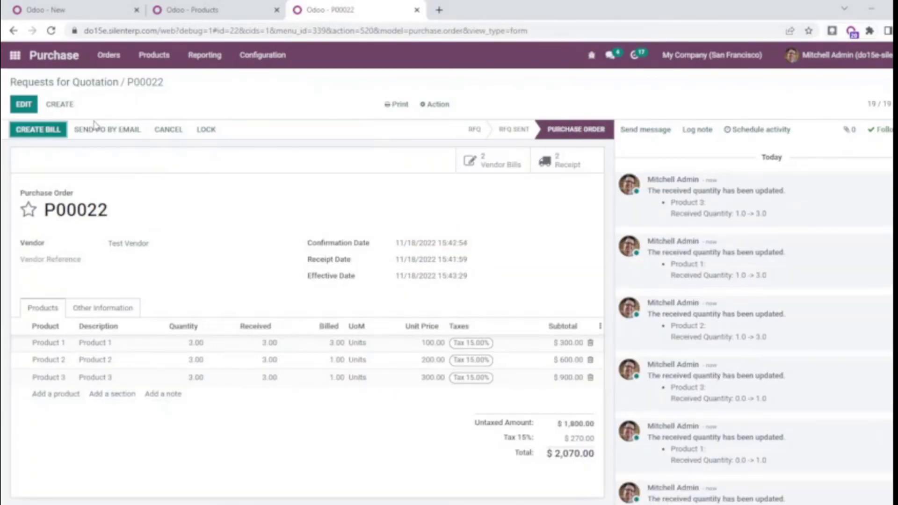
click(60, 130)
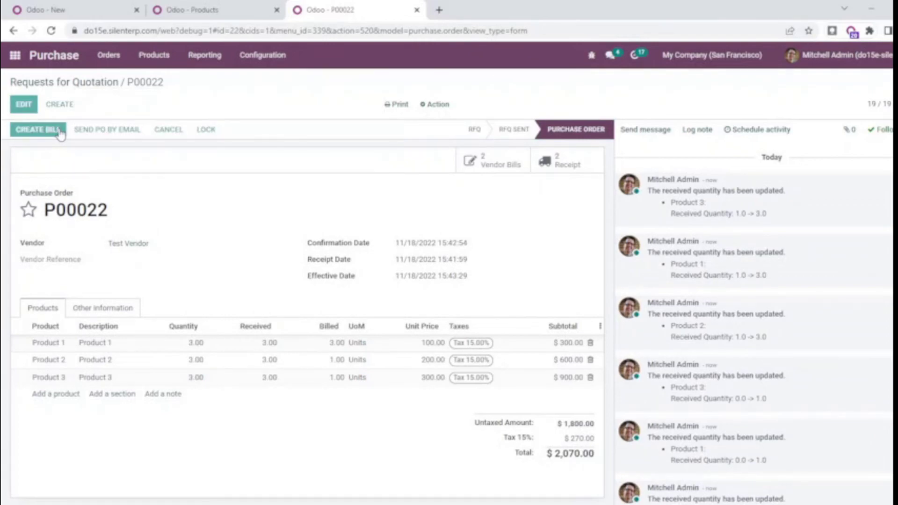